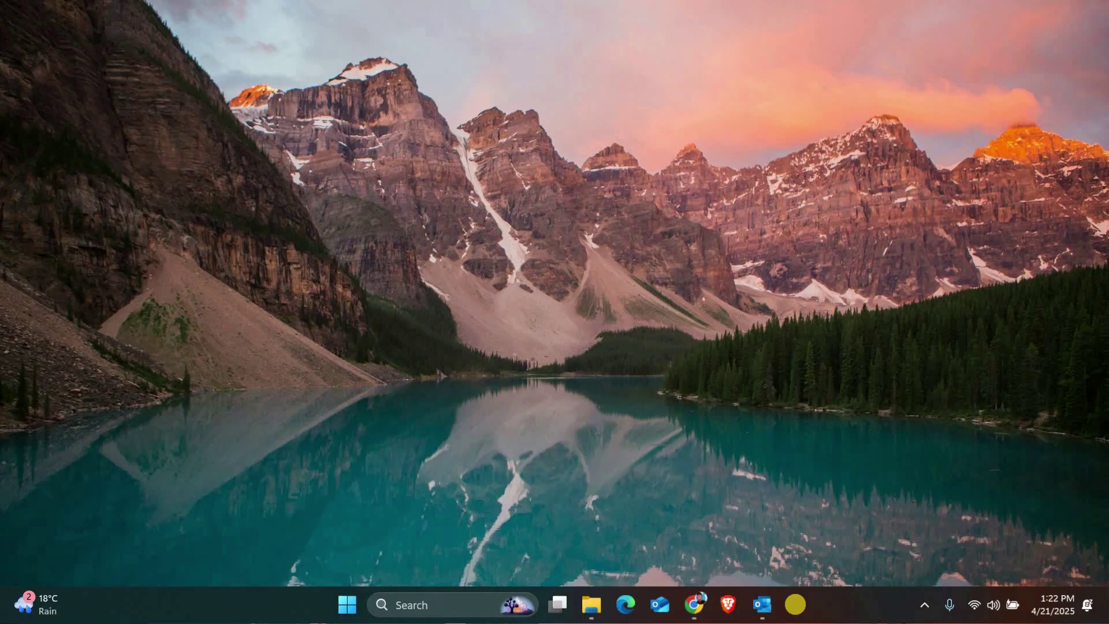
- Switch to Outlook and bring up the View ribbon's Change View list of inbox views
click(766, 604)
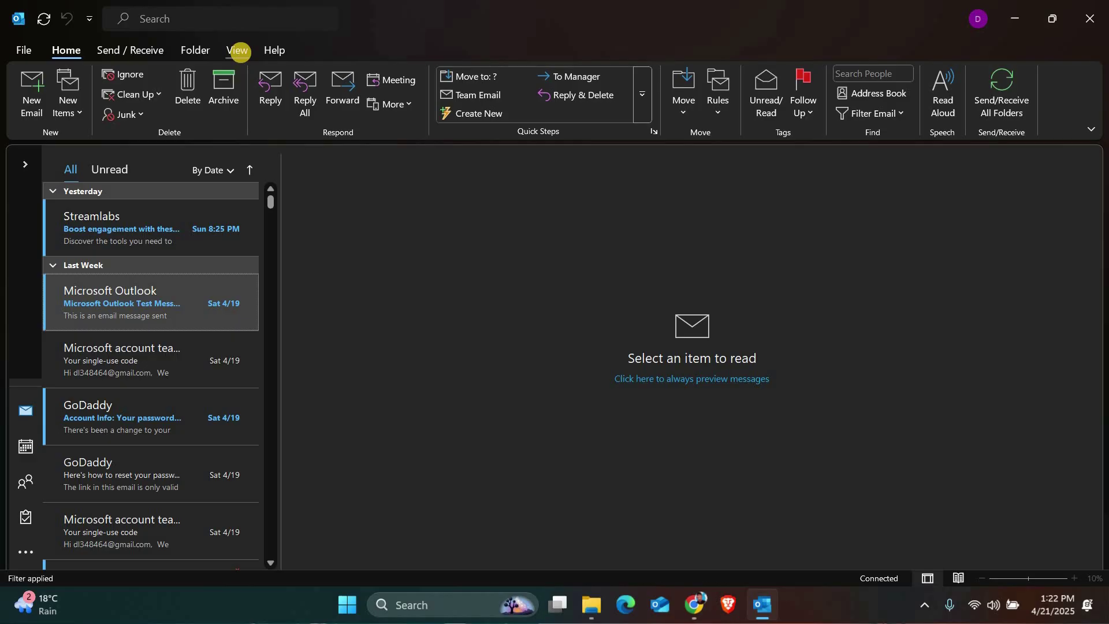
click(238, 50)
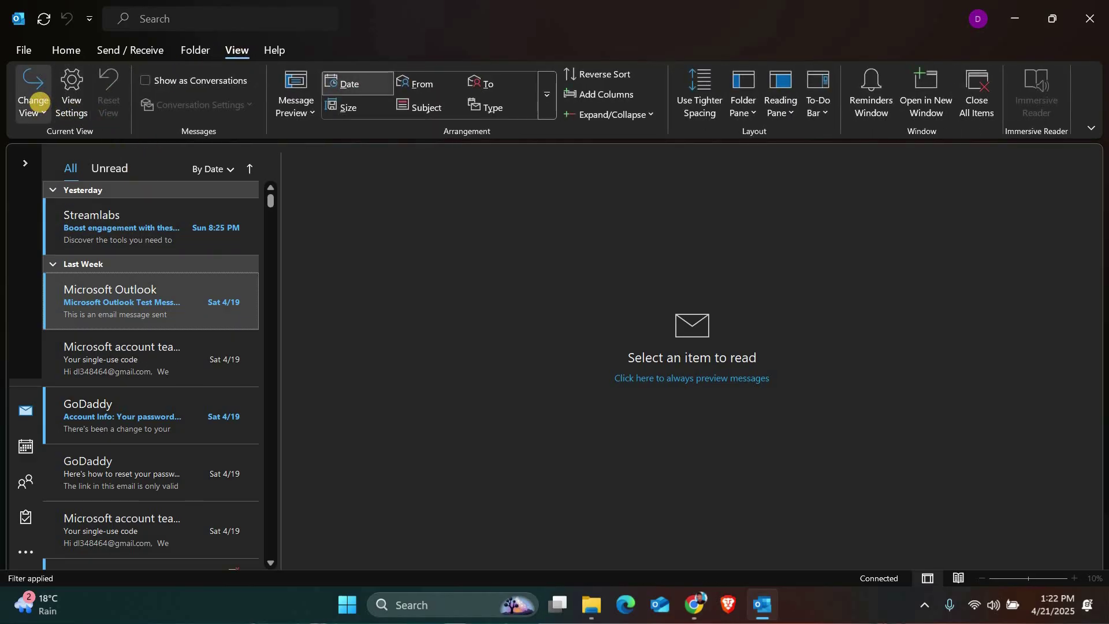
click(33, 95)
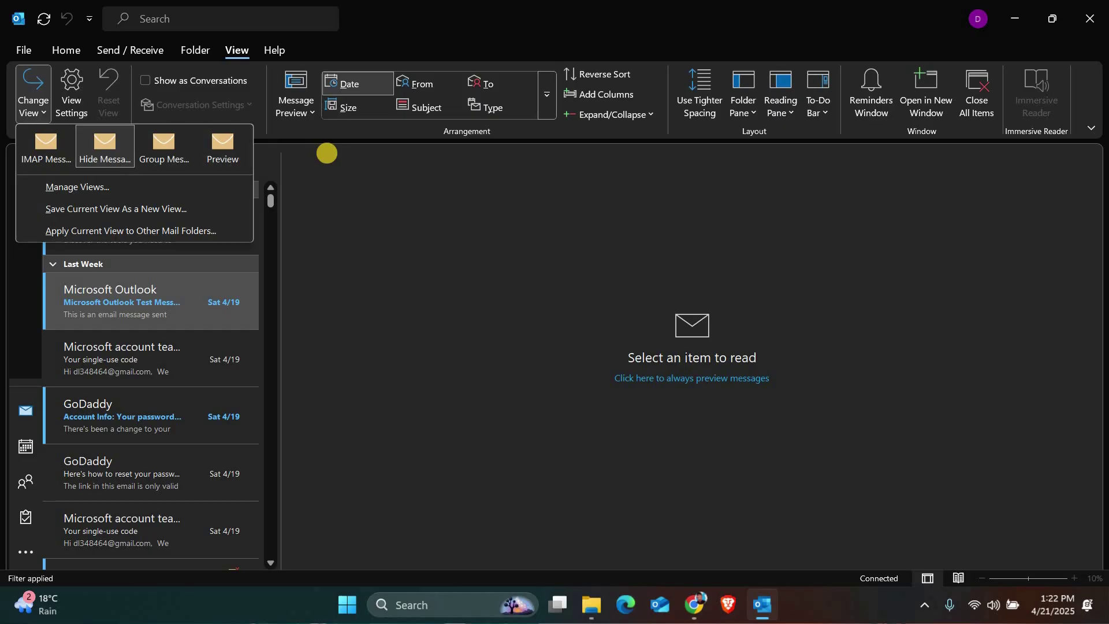
- Dismiss the view gallery and bring up Advanced View Settings for Hide Messages Marked for Deletion
click(327, 154)
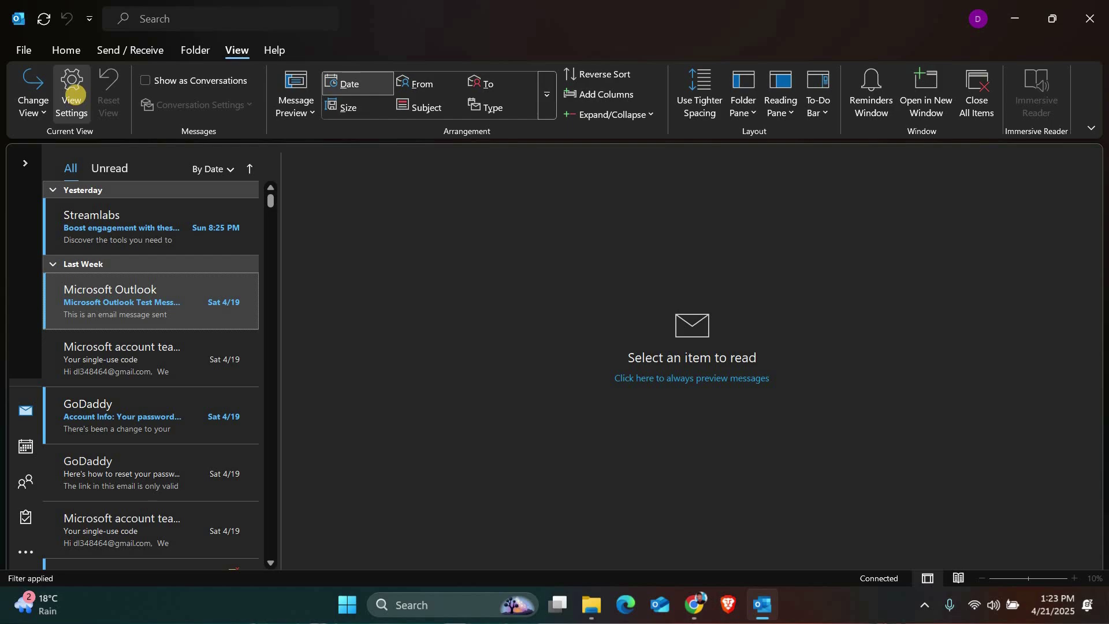
click(74, 91)
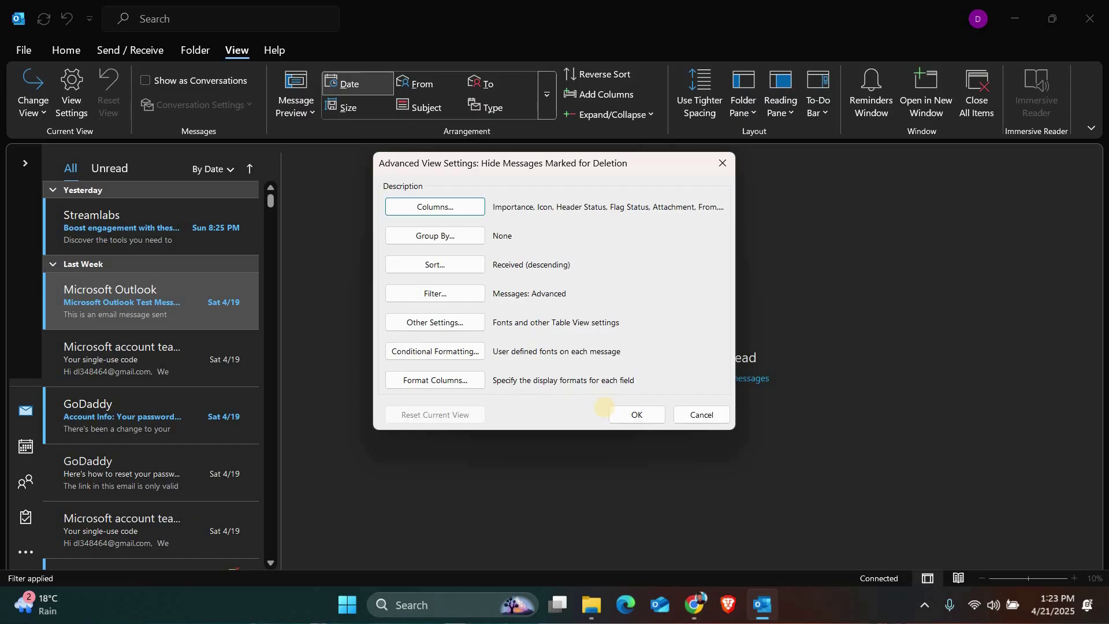
- Confirm the Advanced View Settings with OK and return to the inbox list
click(617, 407)
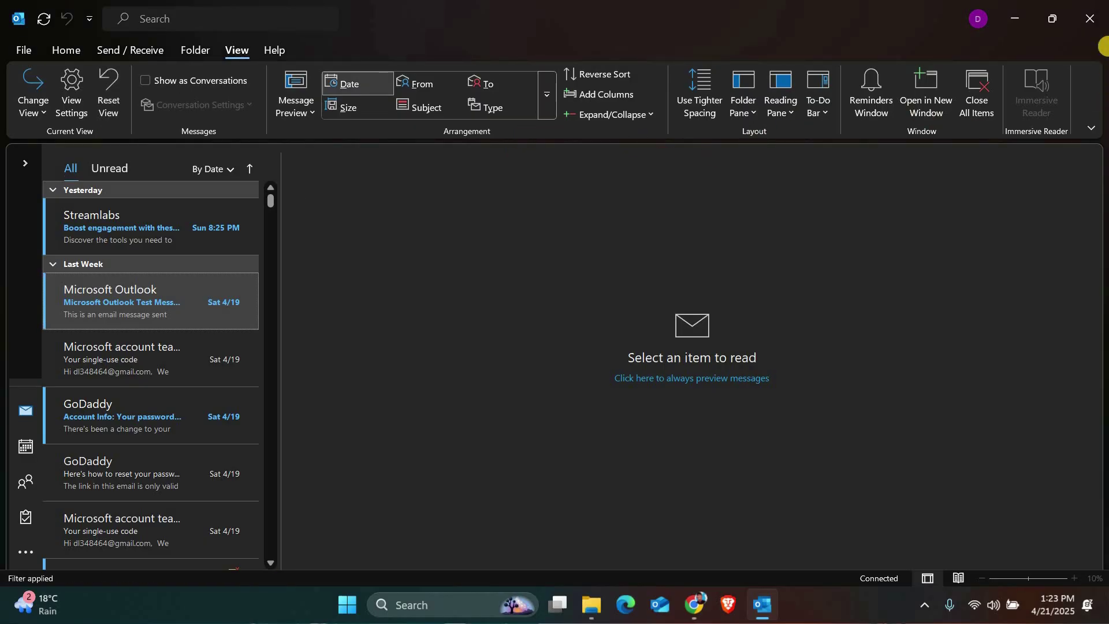
- Close the Outlook window from its top-right X button
click(1090, 17)
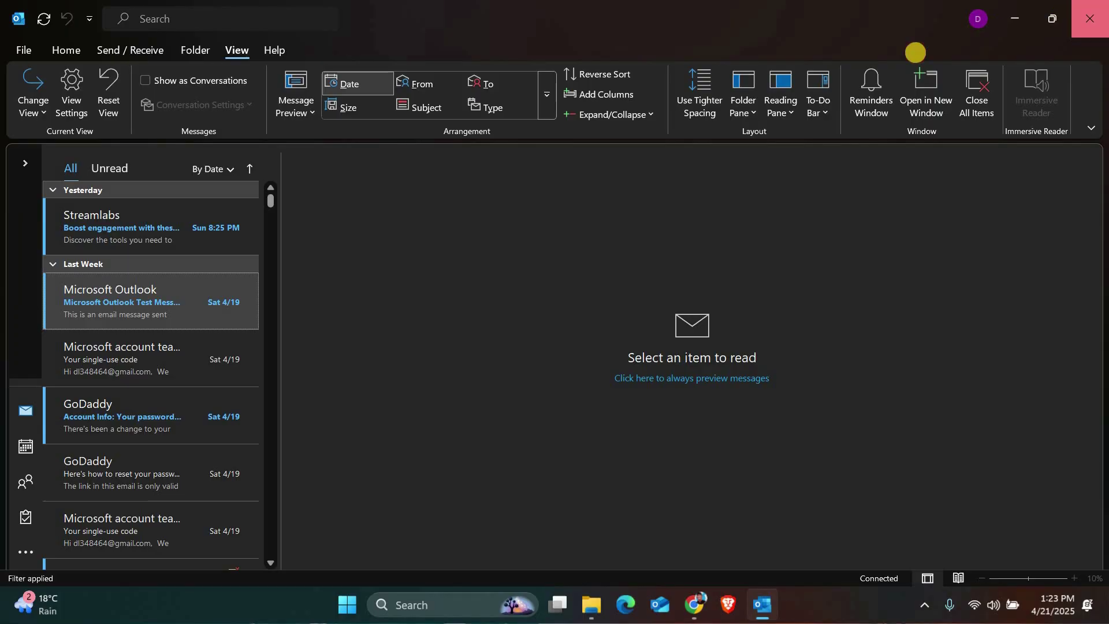